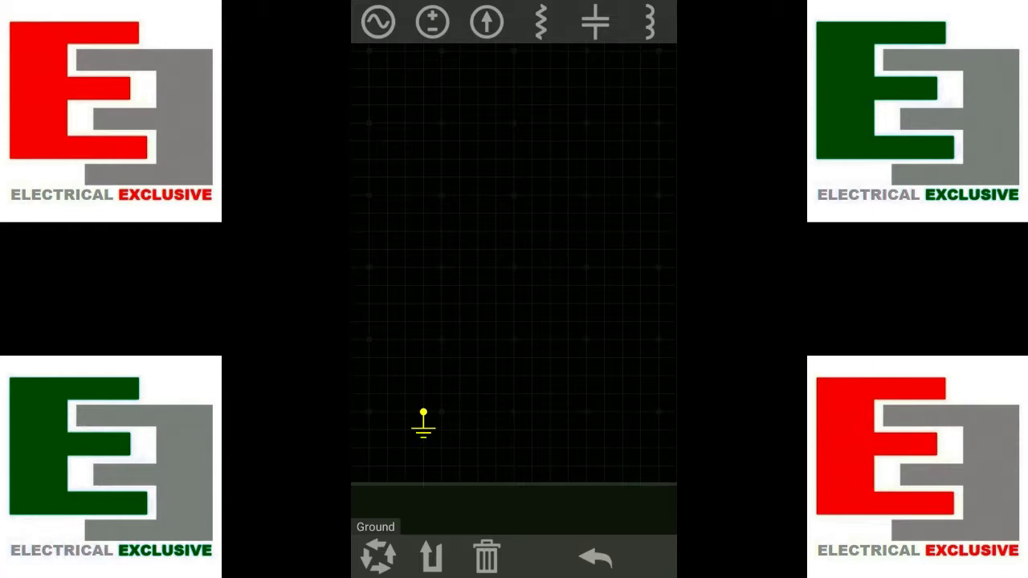
- Deselect the newly placed ground symbol so the default toolbar returns
key(Escape)
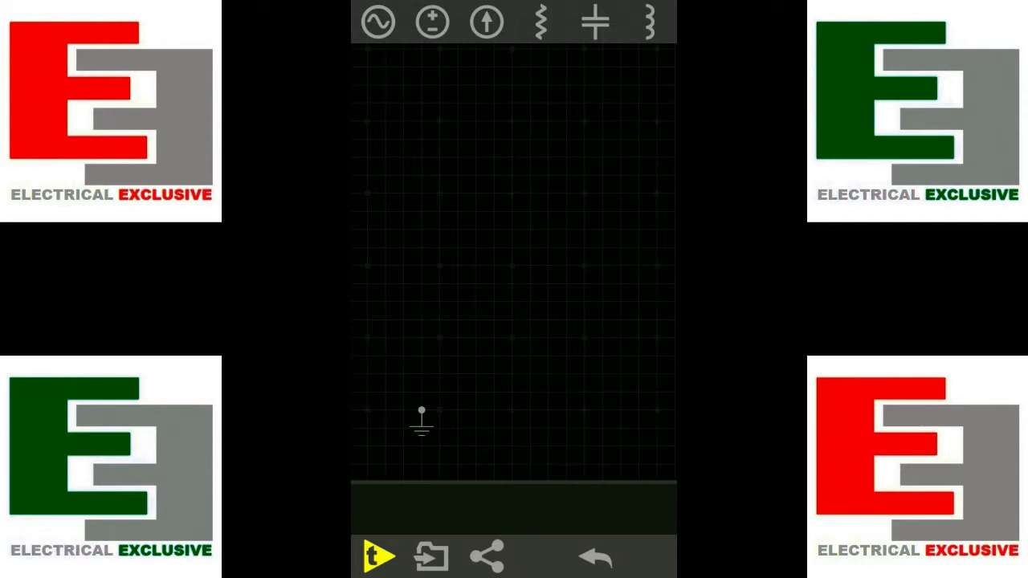
- Add three 1 kHz AC sources in a star, one horizontal, with ground moved beside them
click(378, 21)
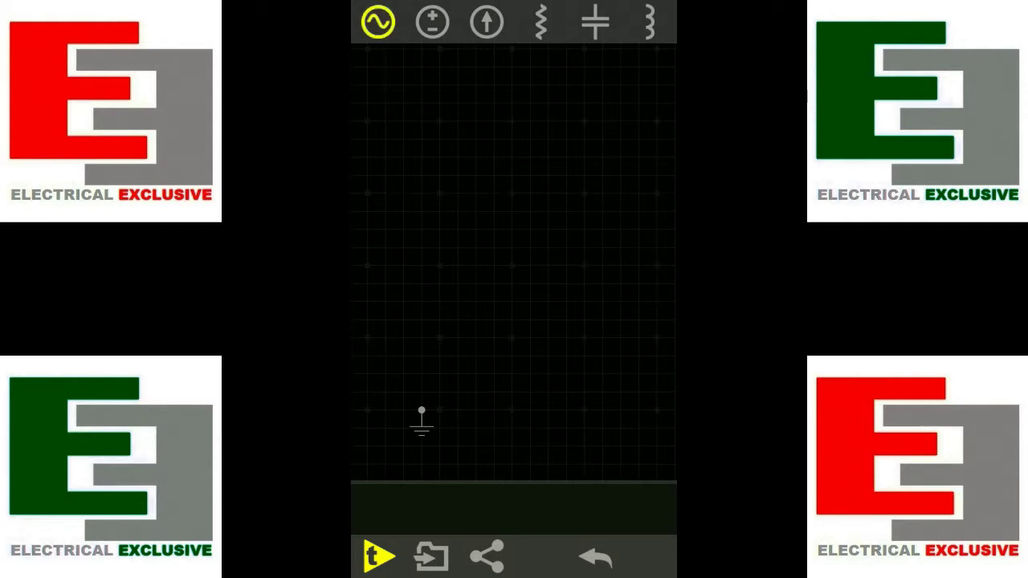
click(379, 21)
click(378, 21)
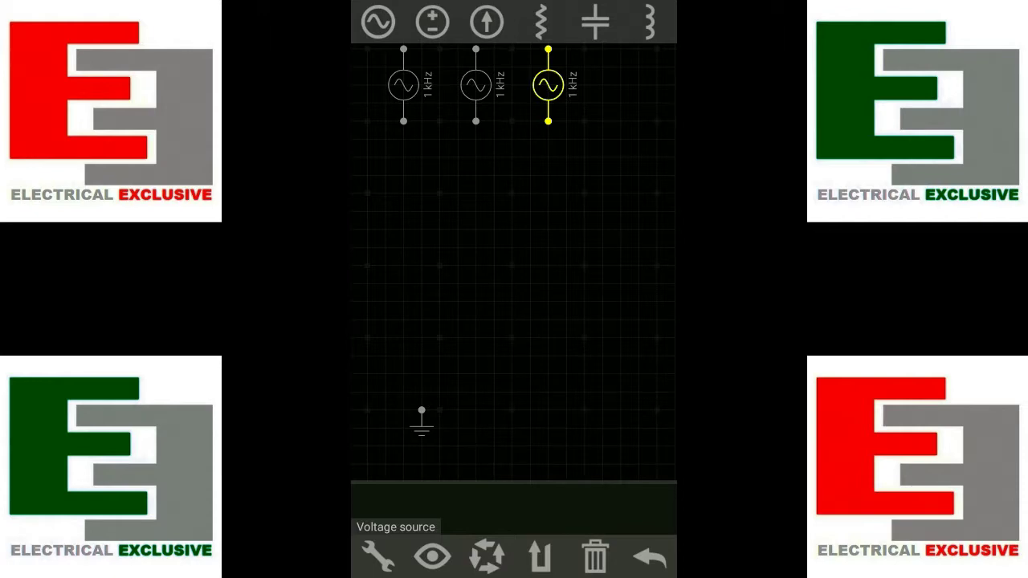
drag(404, 84, 403, 211)
mouse_move(476, 85)
mouse_down()
mouse_move(475, 171)
mouse_move(440, 282)
mouse_move(403, 301)
mouse_move(403, 283)
mouse_up()
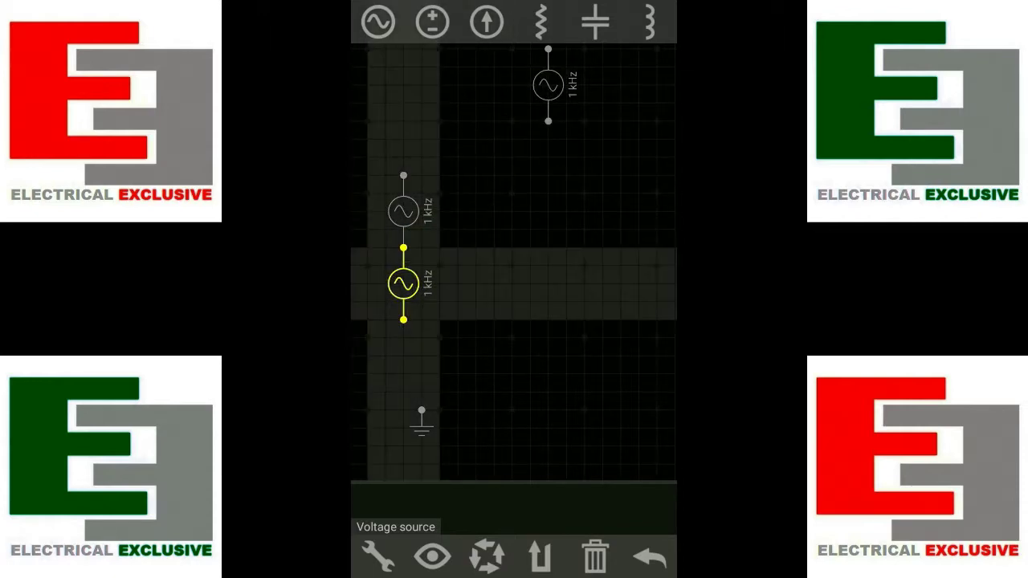
mouse_move(548, 84)
mouse_down()
mouse_move(494, 248)
mouse_move(476, 247)
mouse_up()
click(542, 556)
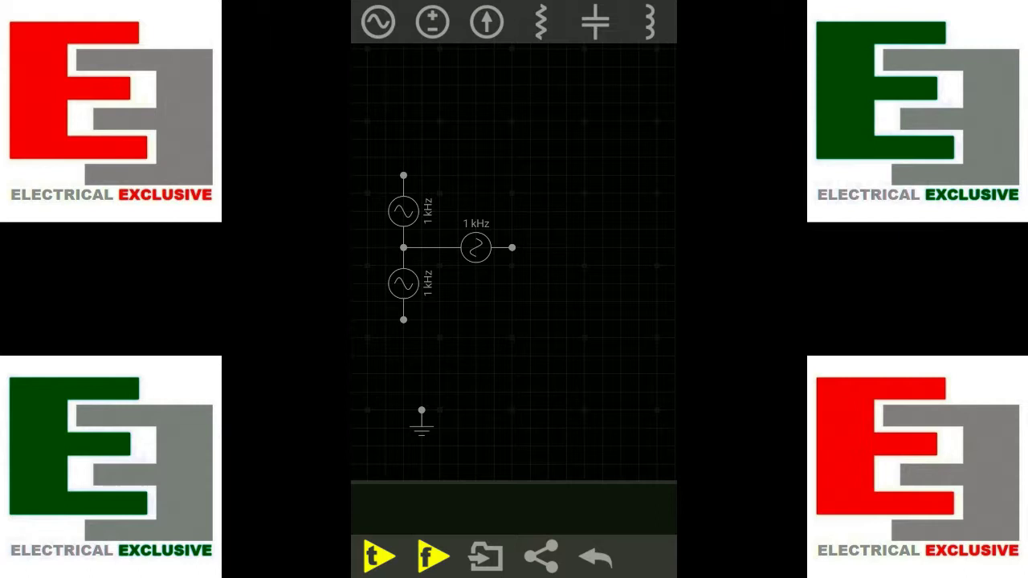
mouse_move(424, 454)
mouse_down()
mouse_move(367, 452)
mouse_move(370, 470)
mouse_up()
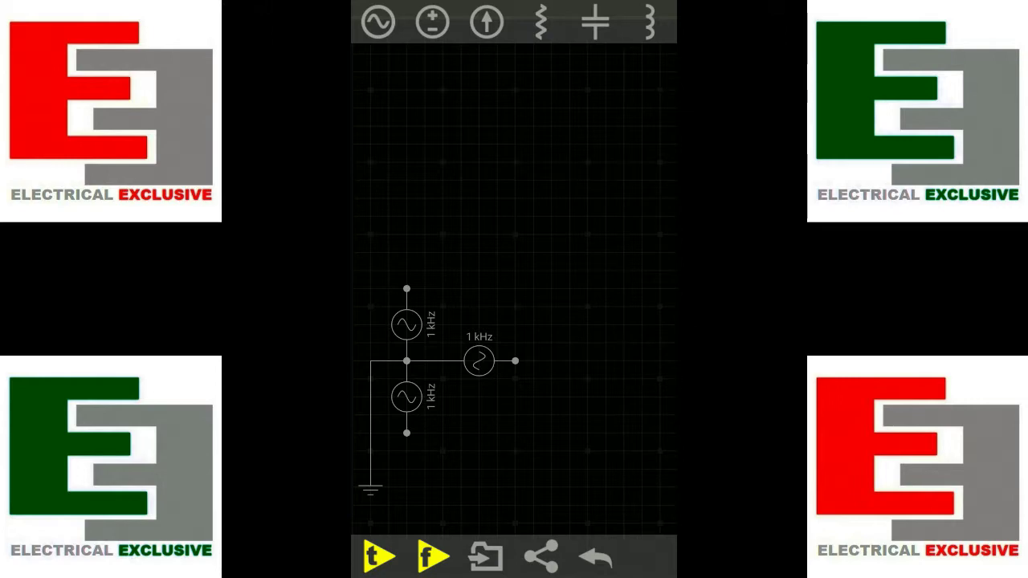
- Add three 1 kΩ resistors, stack two vertically, and wire a horizontal third to their junction
click(541, 23)
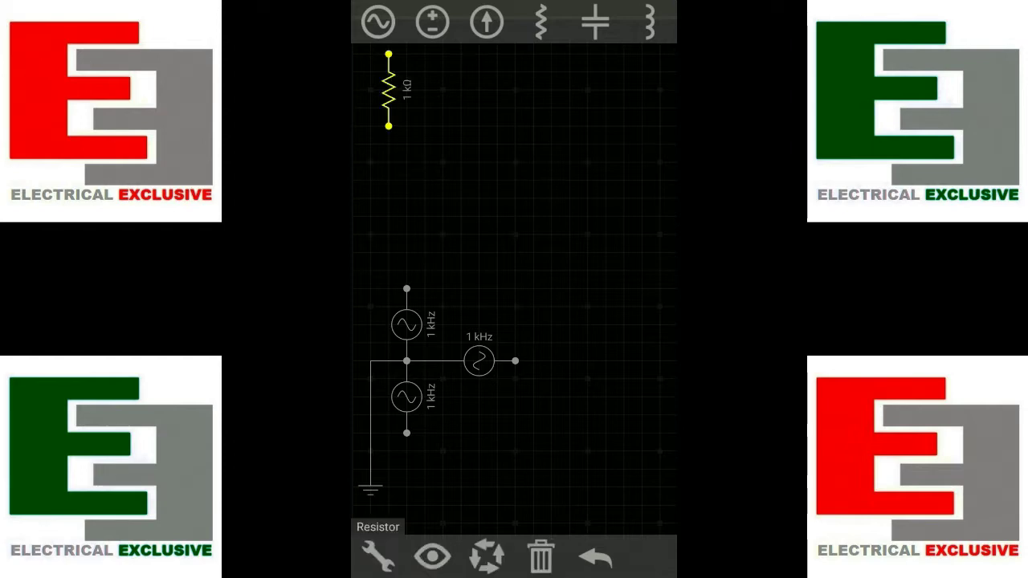
click(540, 23)
click(541, 22)
drag(461, 90, 625, 126)
mouse_move(533, 90)
mouse_down()
mouse_move(587, 218)
mouse_move(625, 216)
mouse_move(625, 198)
mouse_up()
mouse_move(389, 88)
mouse_down()
mouse_move(551, 177)
mouse_move(551, 163)
mouse_move(625, 163)
mouse_up()
click(488, 555)
click(588, 162)
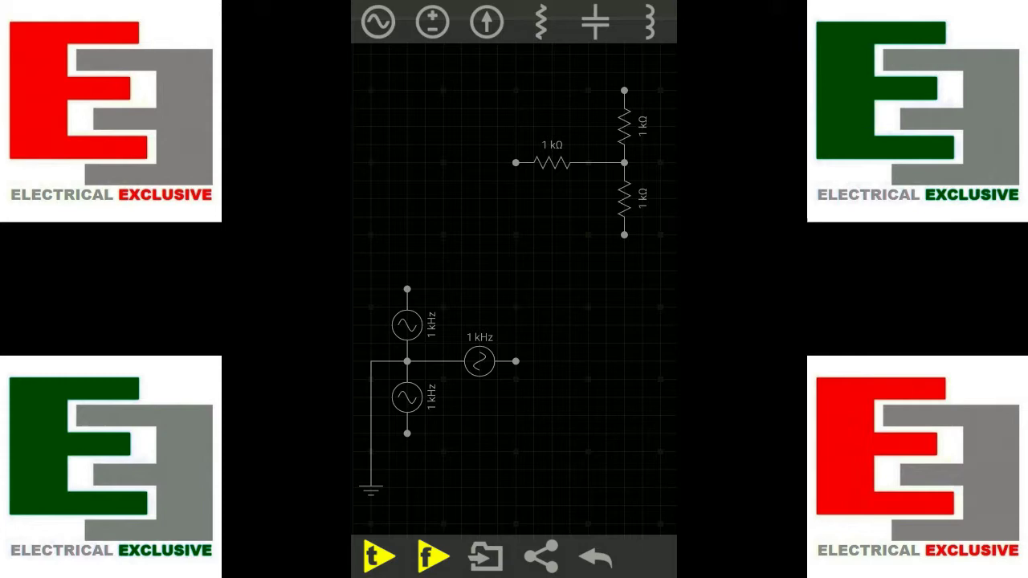
- Adjust the canvas-centre circuit while wiring the 50 Hz sources to the three lamps
drag(514, 289, 513, 288)
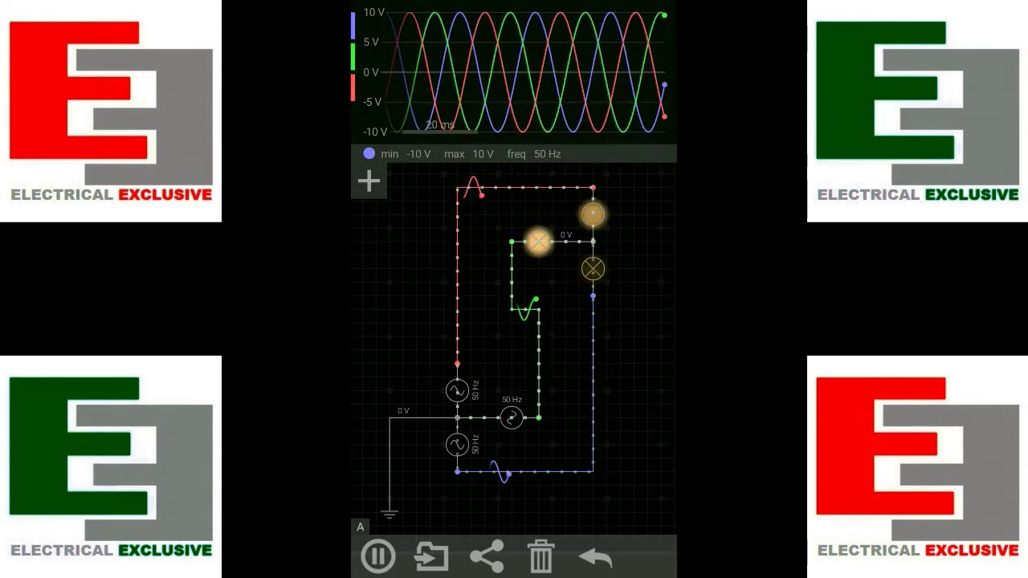
- Select the middle-lamp wire and 0 V ground node to link the lamp star point to neutral
click(579, 241)
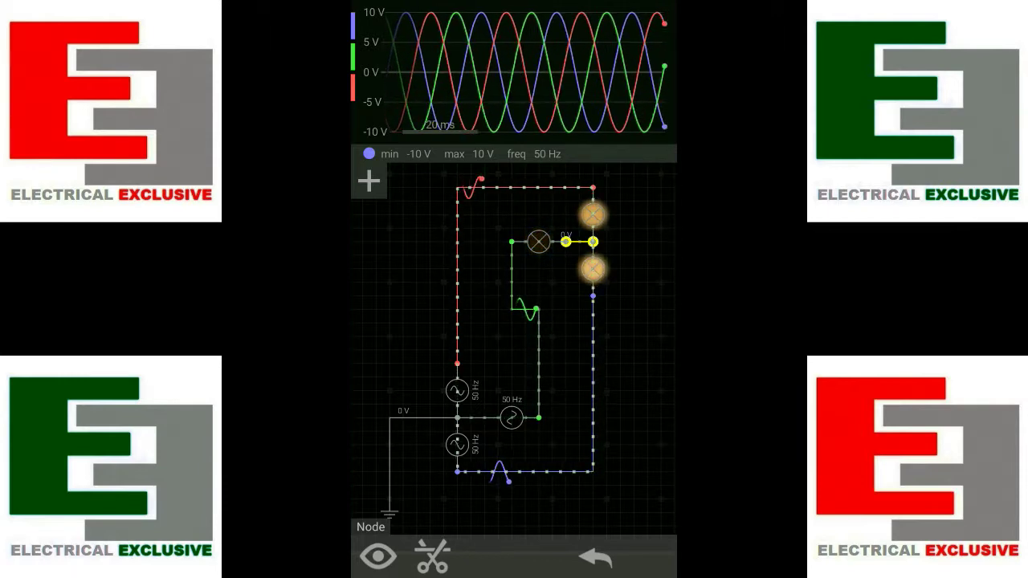
click(389, 458)
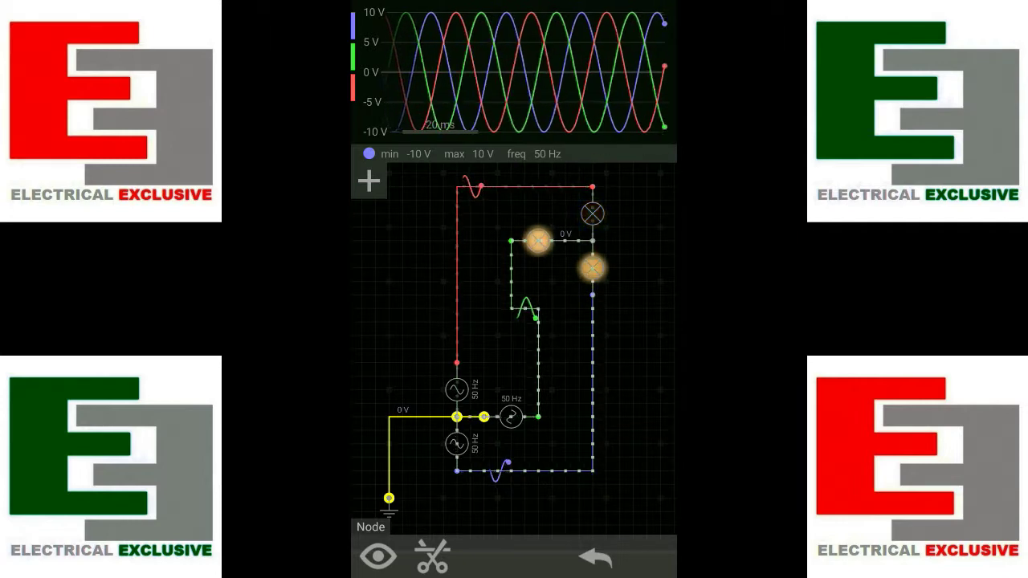
click(634, 337)
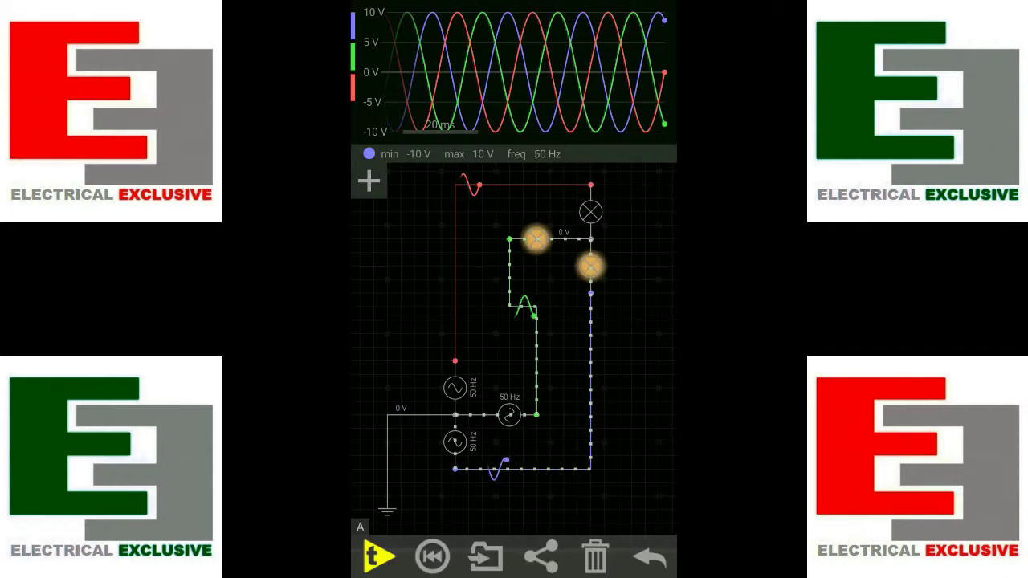
click(387, 458)
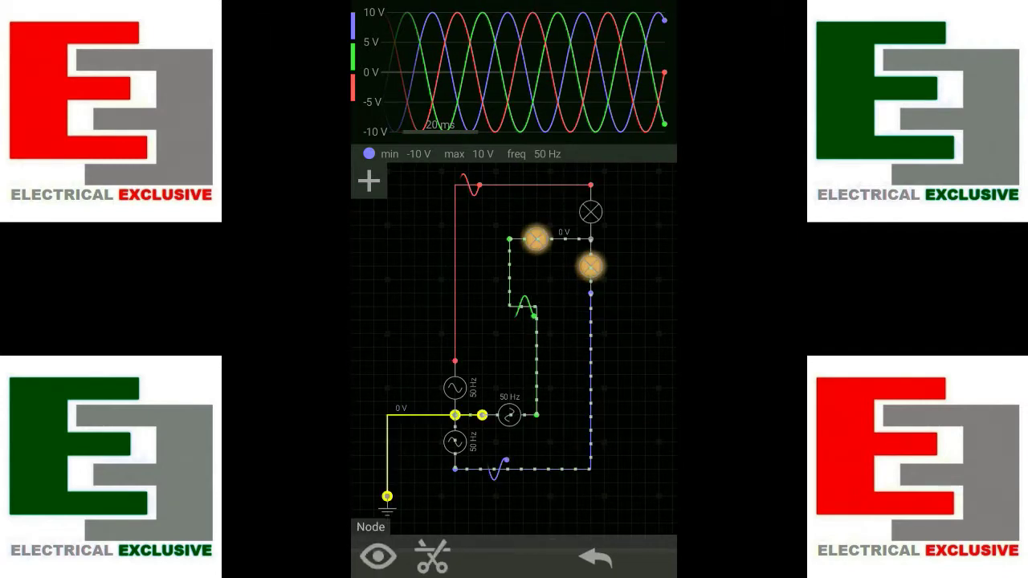